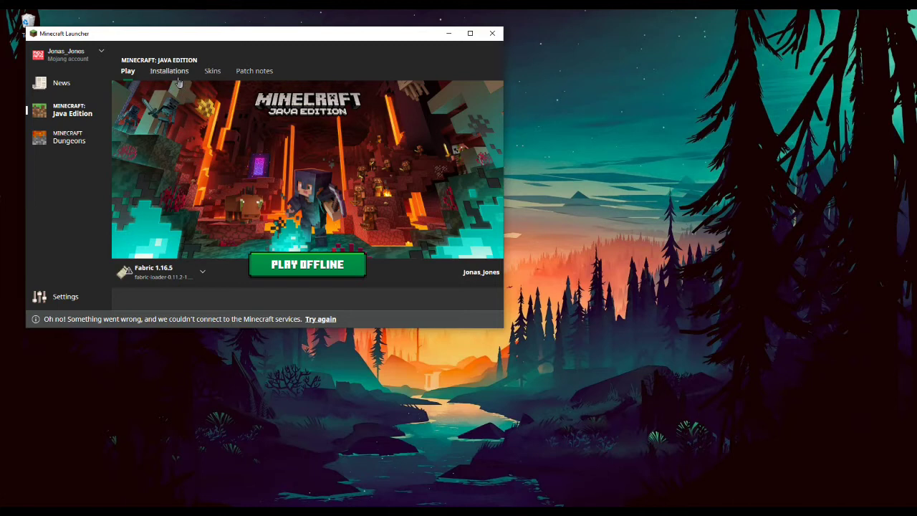
Browse the Version list for a new installation, then cancel it and return to Play
left_click(186, 71)
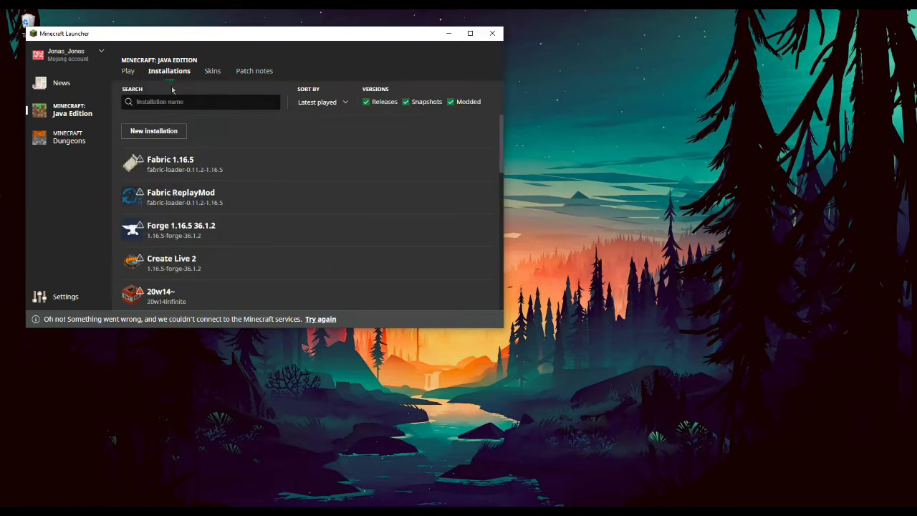
left_click(167, 131)
left_click(351, 172)
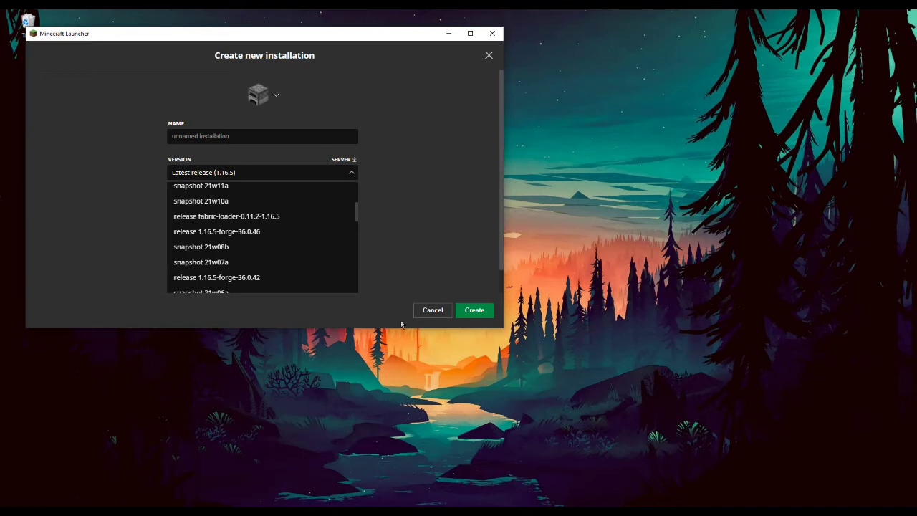
left_click(490, 57)
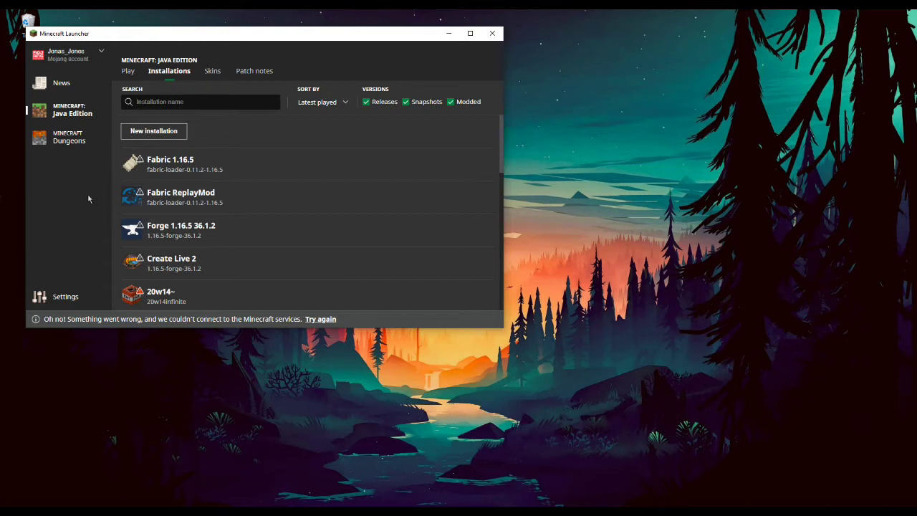
left_click(119, 166)
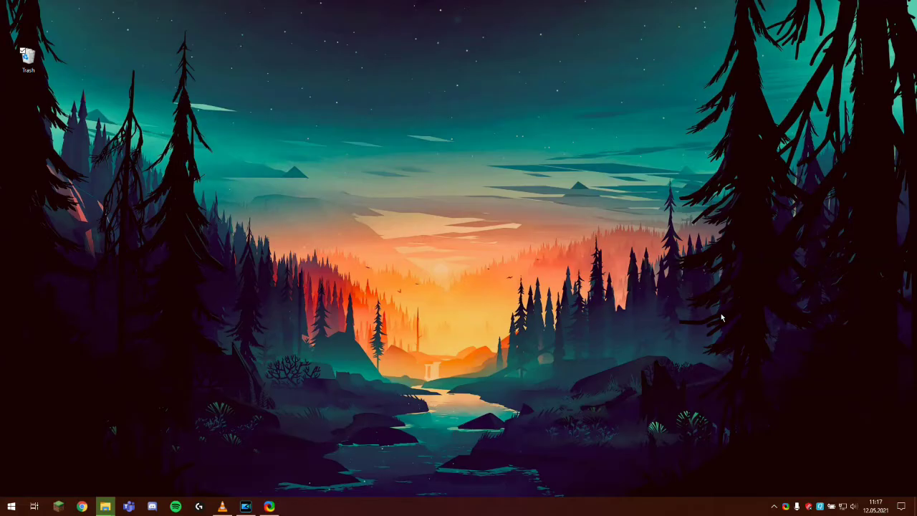
Open %appdata% via Run and go into the .minecraft versions folder
key("super+r")
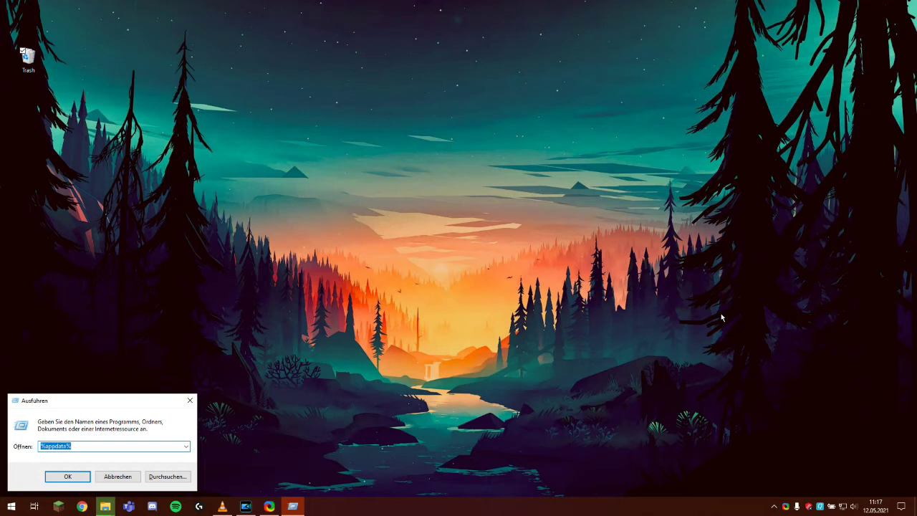
type("%appdata")
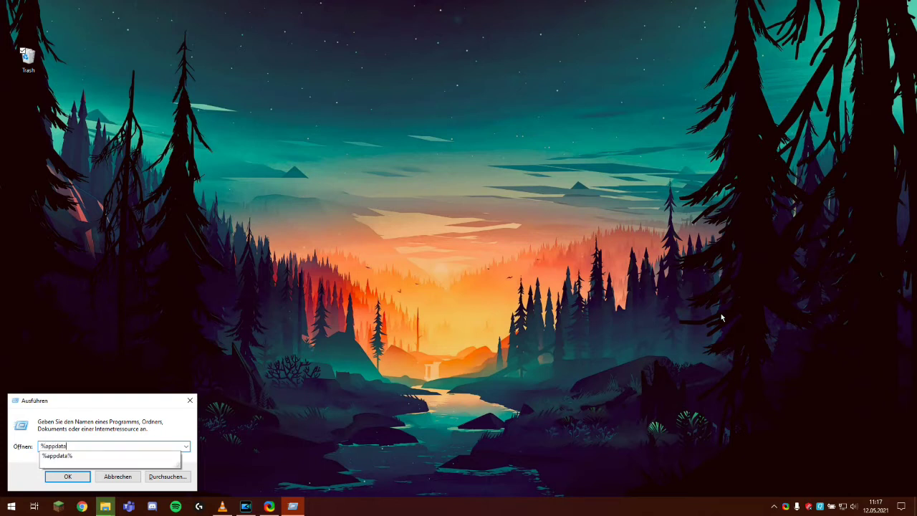
type("%")
key("Return")
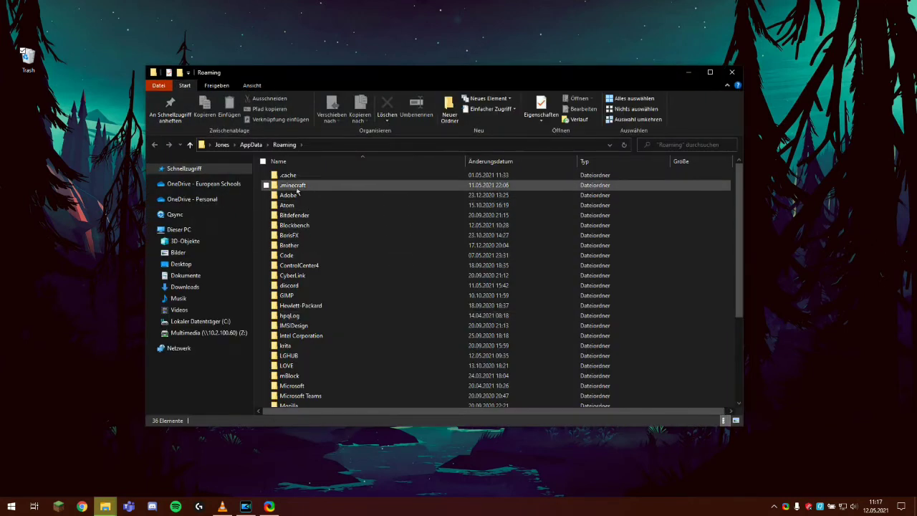
double_click(294, 185)
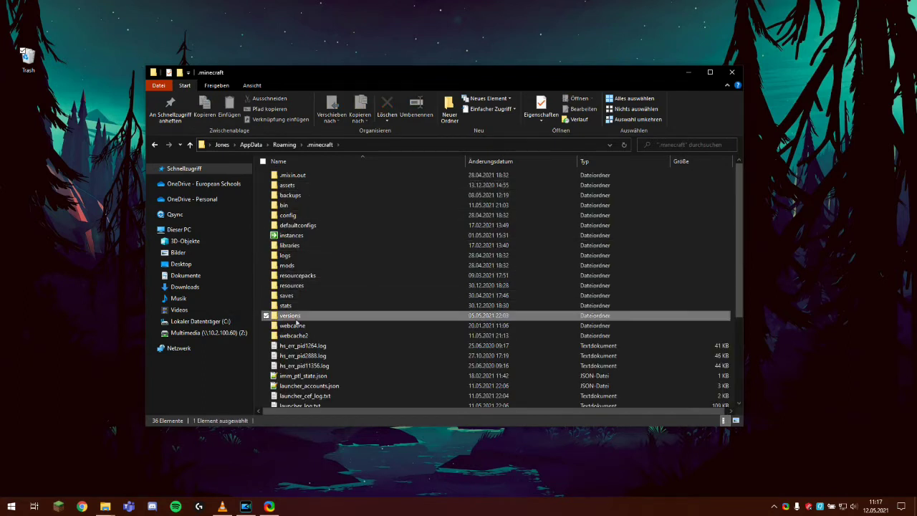
double_click(294, 316)
Open the 1.16.5 version folder and try opening 1.16.5.jar
left_click(344, 365)
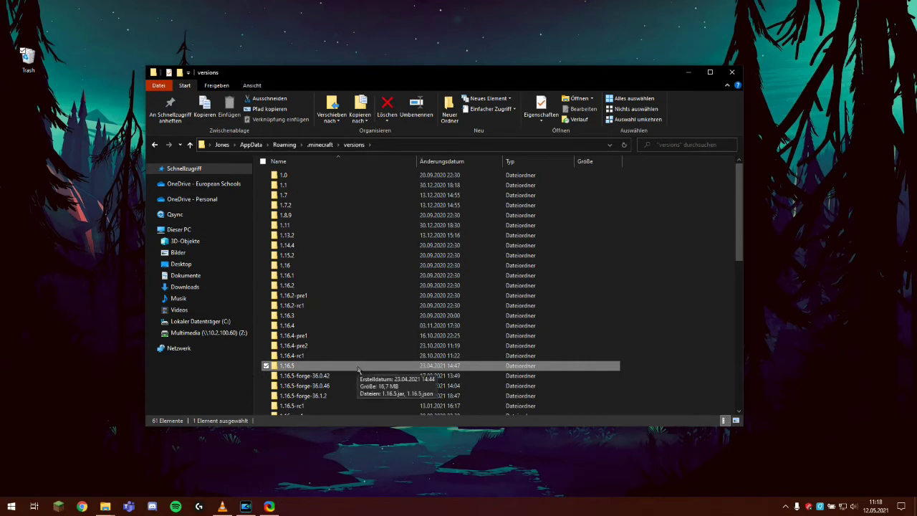
mouse_move(341, 367)
double_click(340, 367)
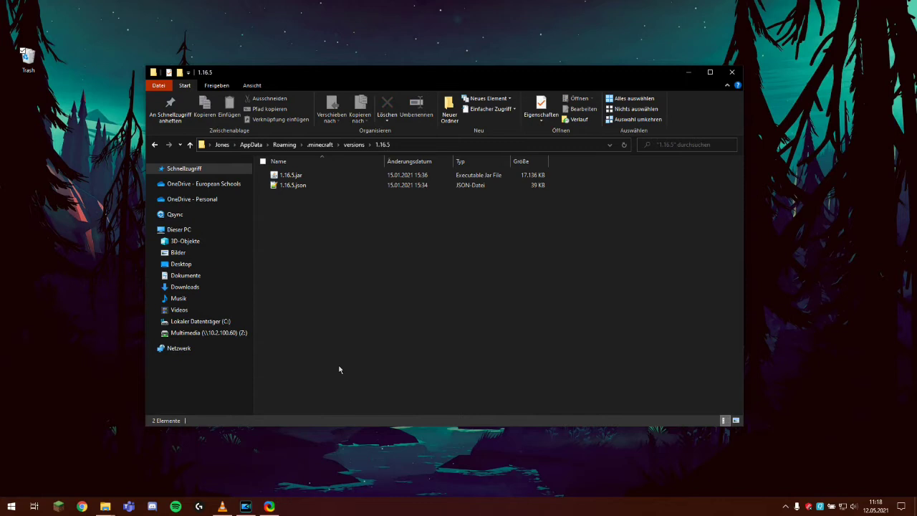
left_click(315, 186)
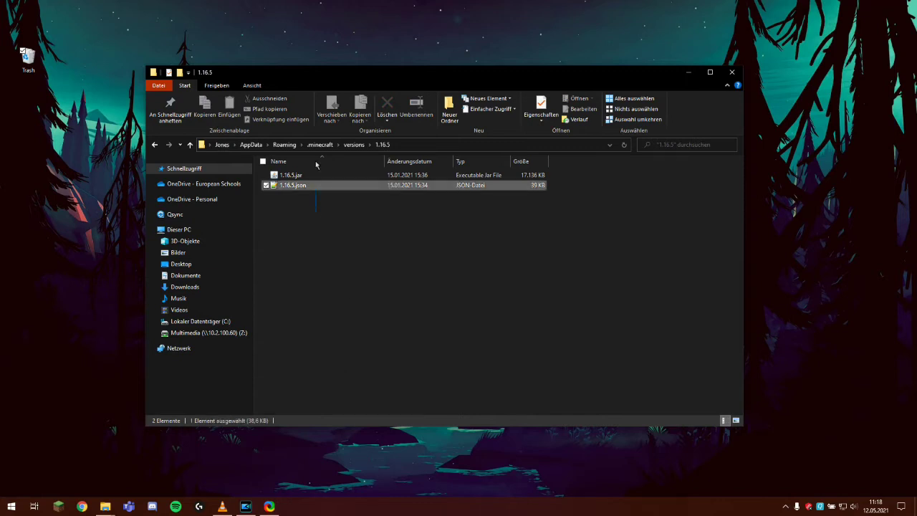
left_click_drag(315, 159, 372, 205)
left_click(380, 233)
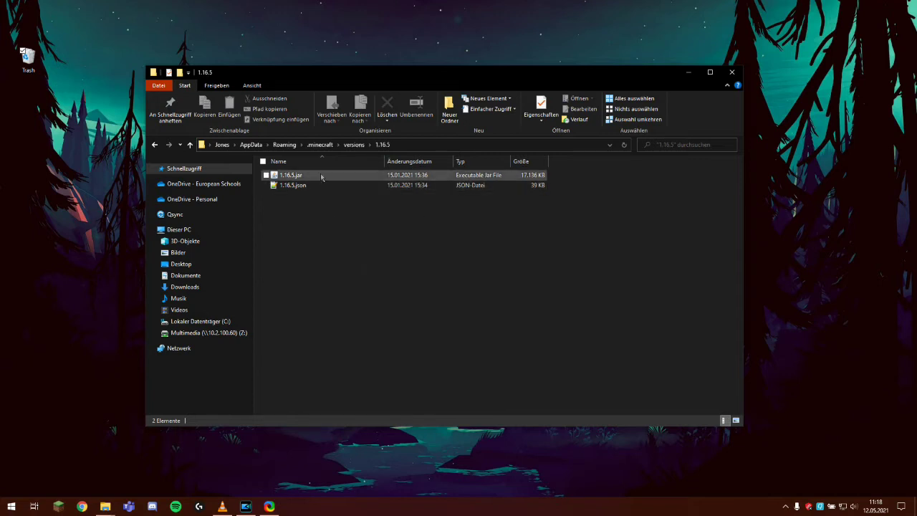
double_click(311, 175)
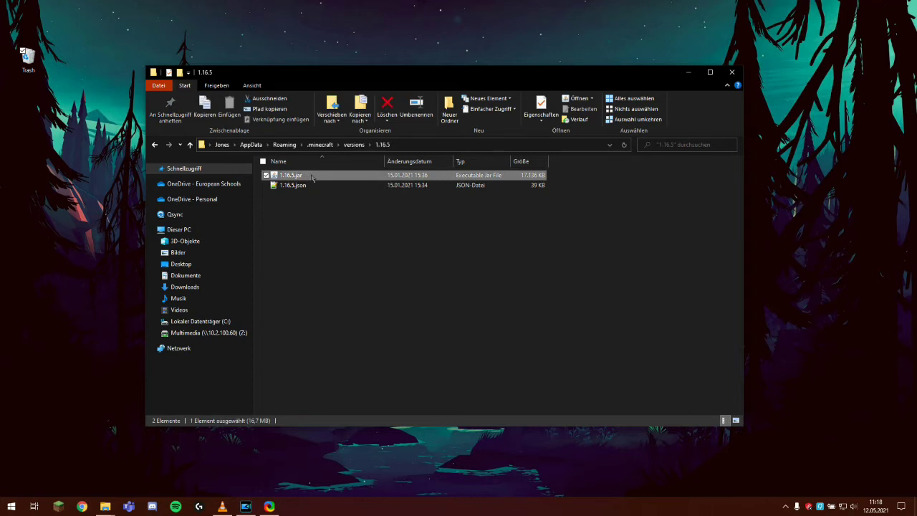
Open 1.16.5.jar in 7-Zip and drag its assets folder onto the desktop
right_click(311, 176)
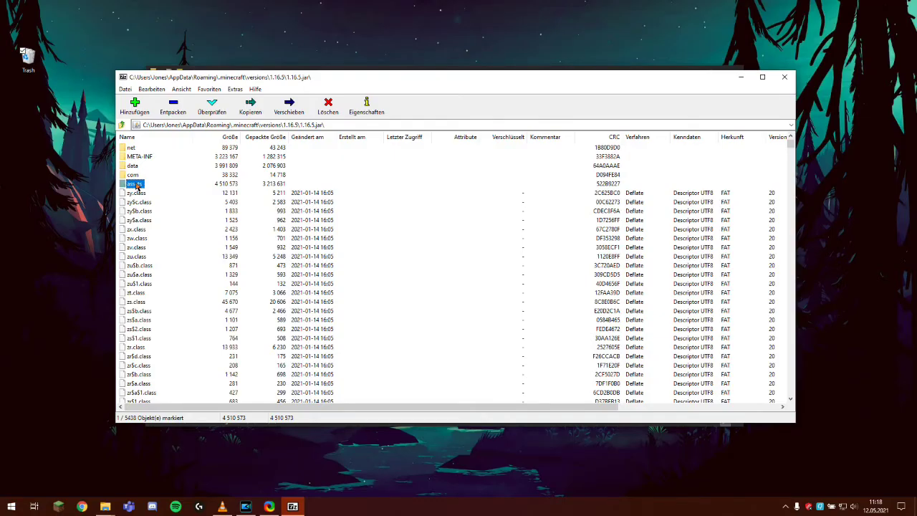
left_click_drag(136, 185, 47, 152)
left_click_drag(48, 154, 41, 154)
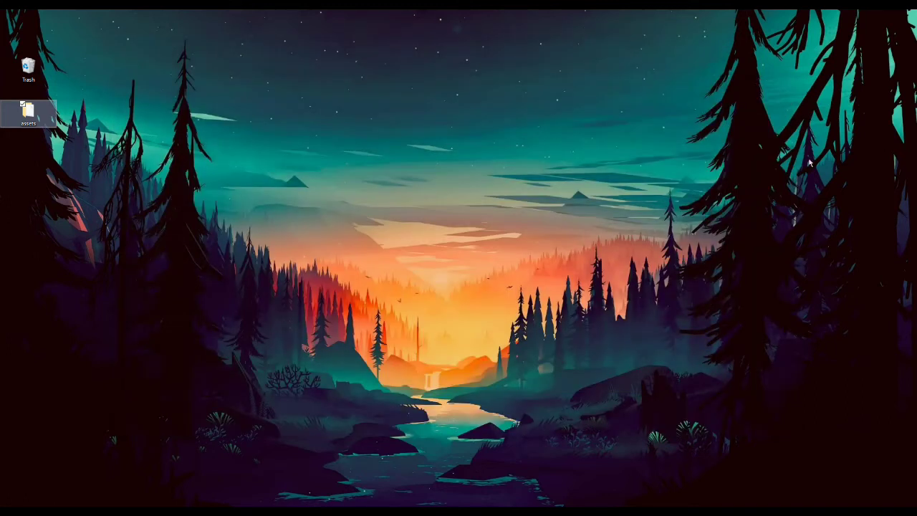
Open the extracted assets folder down to minecraft/textures/block
double_click(23, 119)
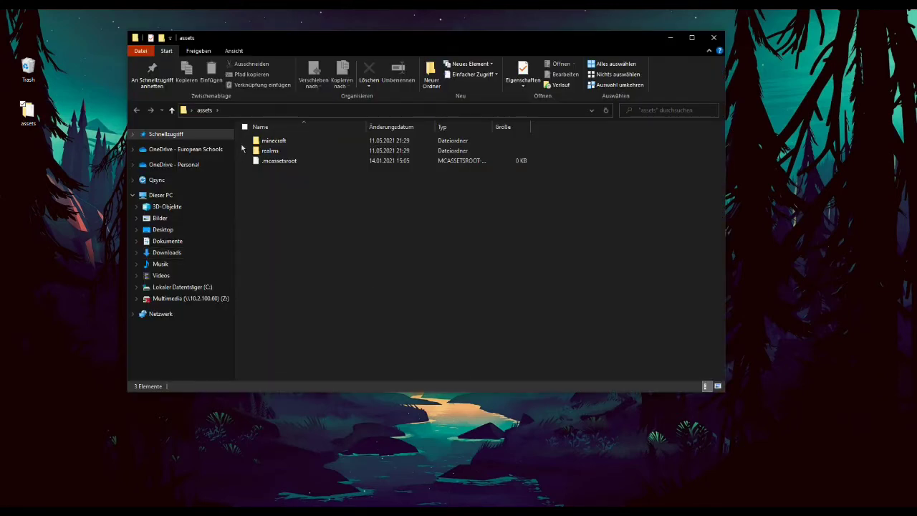
mouse_move(273, 141)
double_click(286, 141)
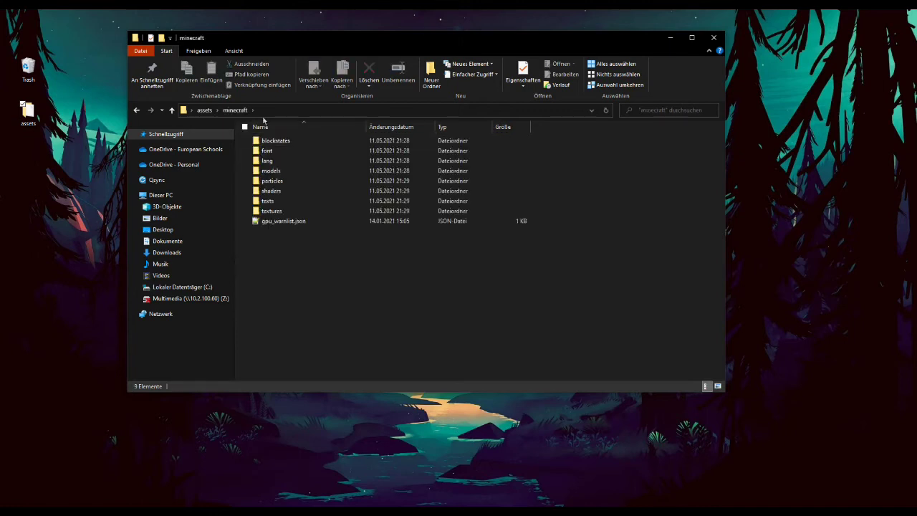
double_click(309, 212)
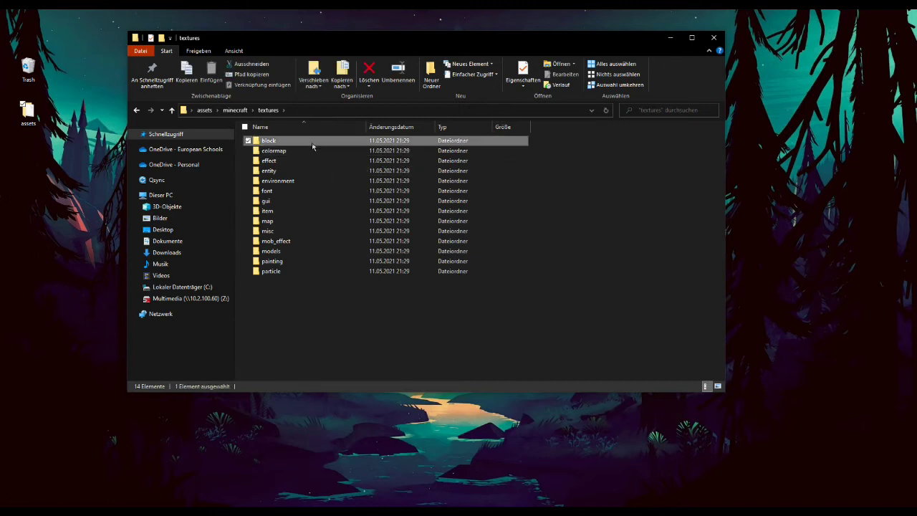
double_click(312, 143)
Search the block textures for 'grass', view grass_block_side.png and drag it toward the desktop
left_click(670, 110)
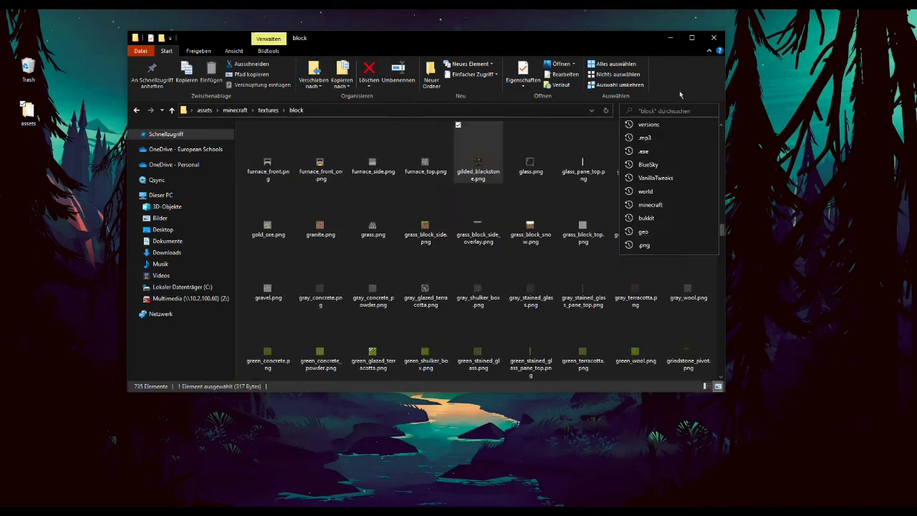
type("grass")
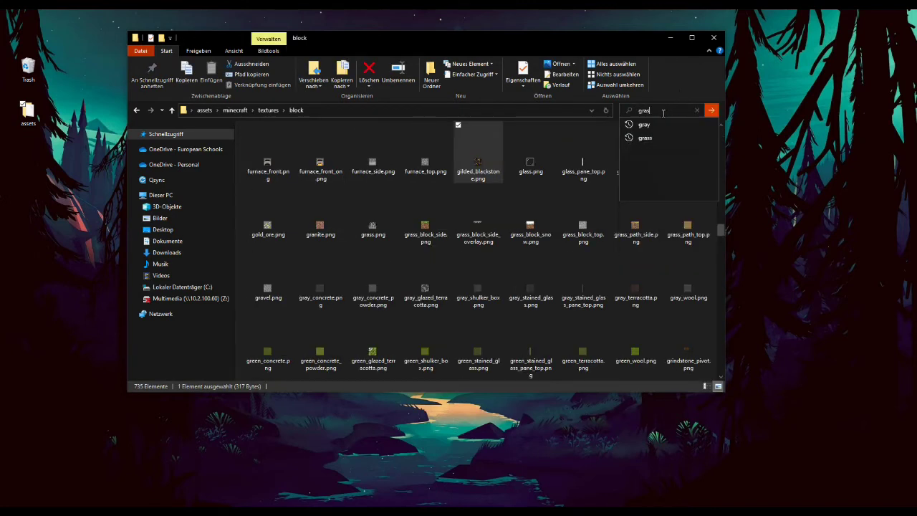
key("Return")
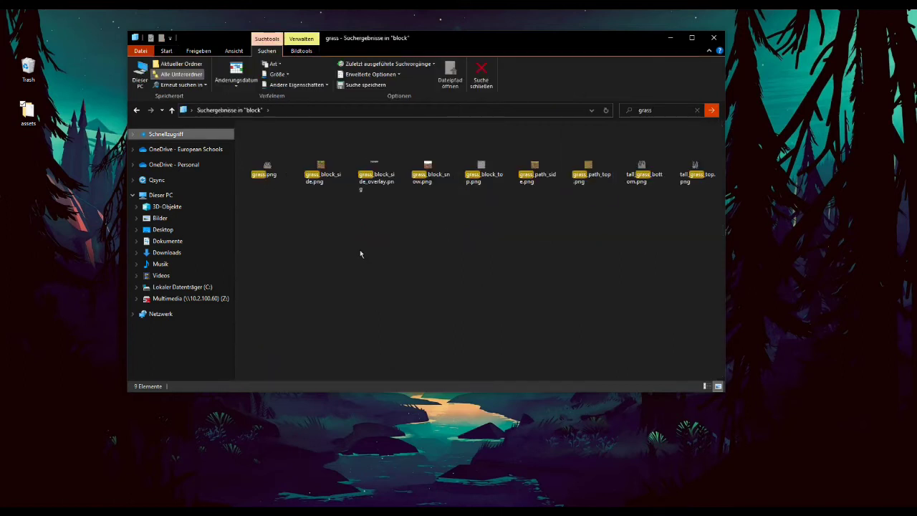
mouse_move(323, 169)
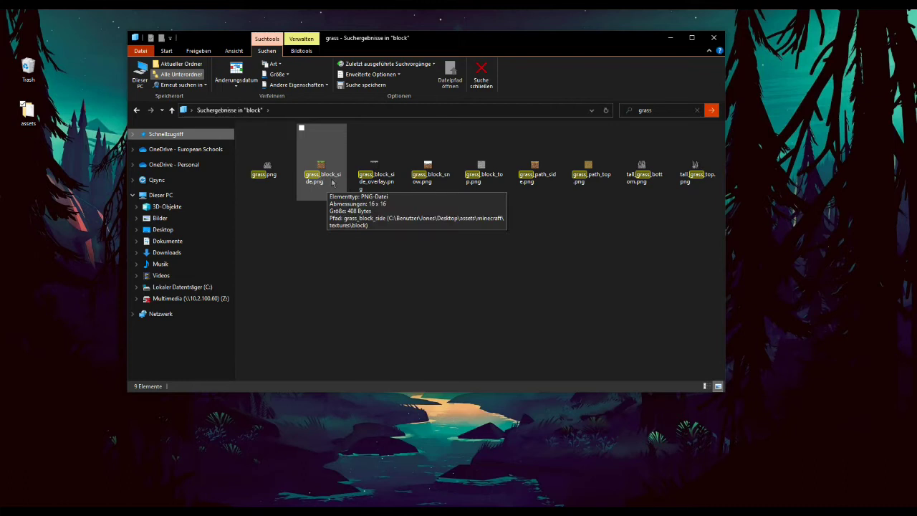
double_click(328, 174)
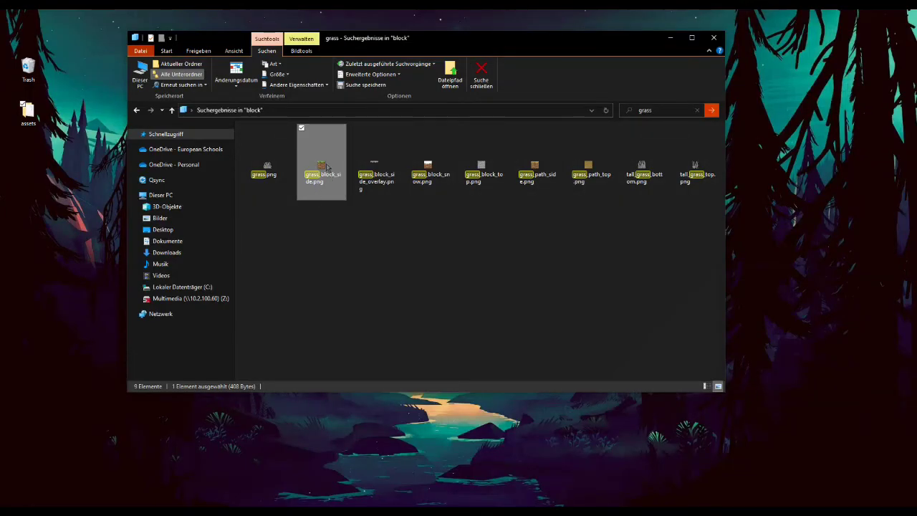
left_click_drag(322, 172, 71, 262)
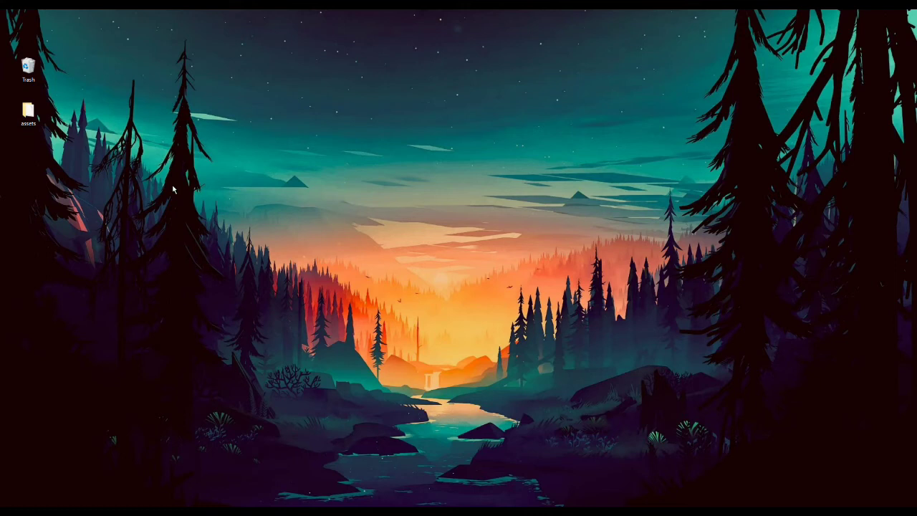
Create a new desktop folder named 'Ressourcepack'
right_click(173, 189)
mouse_move(215, 262)
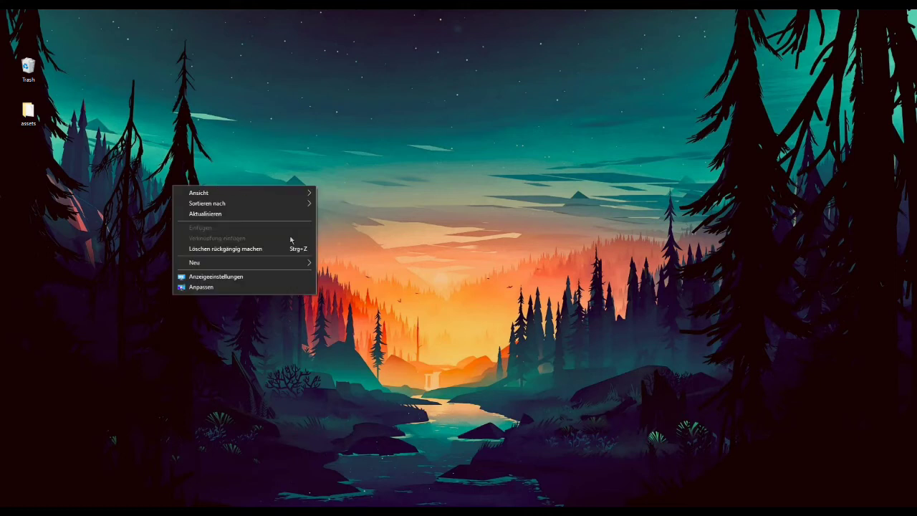
left_click(339, 264)
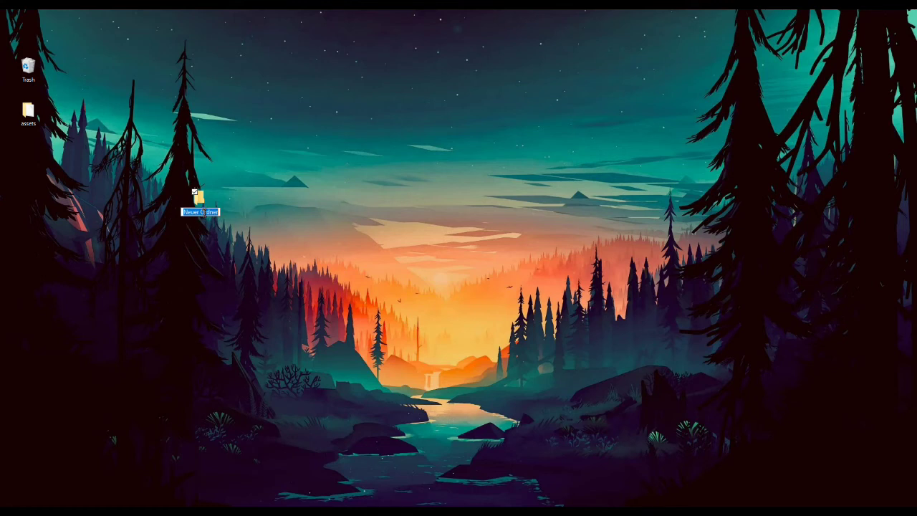
type("Ressource")
type("pack")
key("Return")
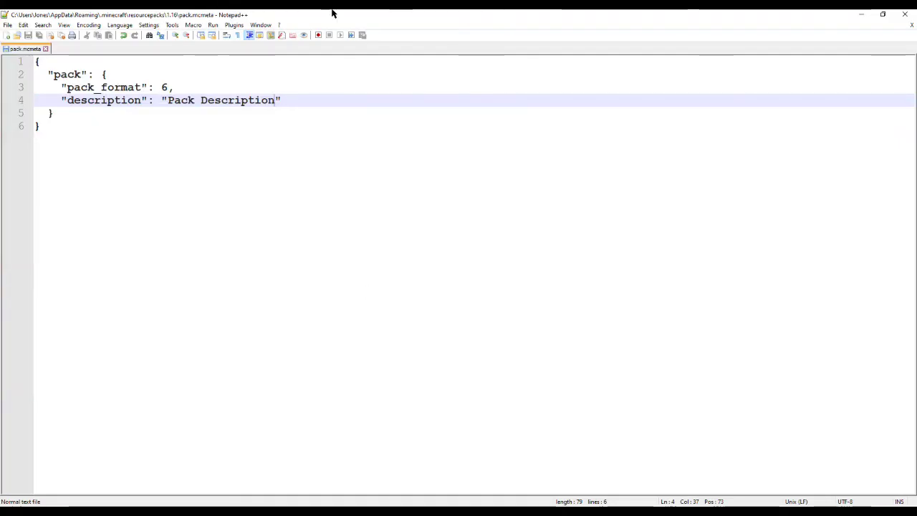
Select the pack.mcmeta JSON text, then minimize Notepad++ to reveal the Ressourcepack folder
left_click(41, 63)
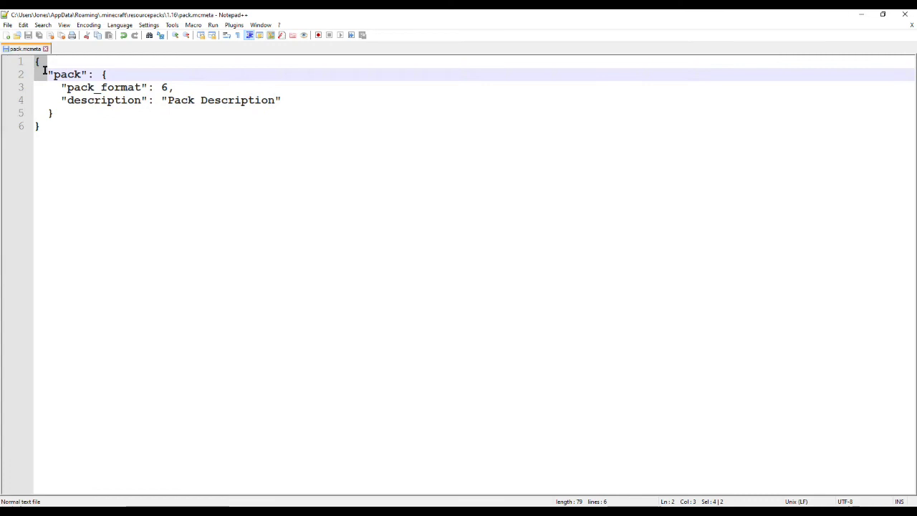
left_click_drag(44, 70, 63, 121)
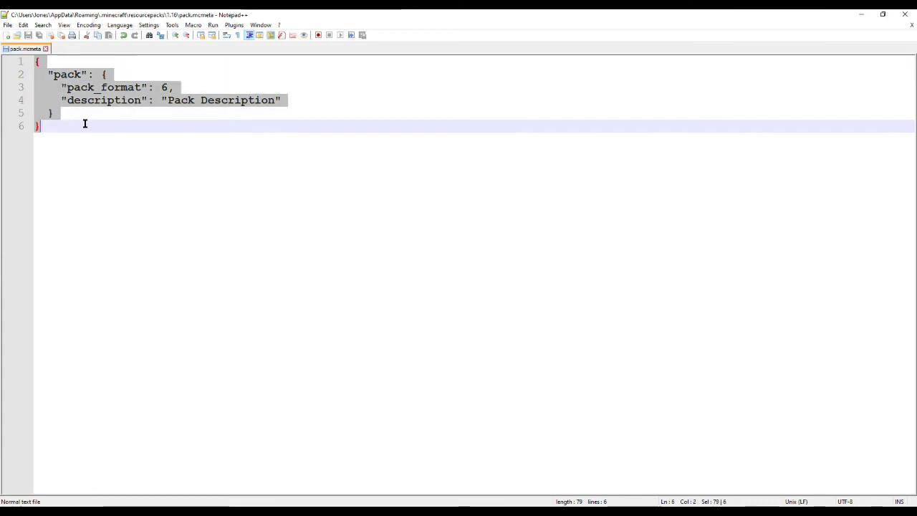
left_click(67, 113)
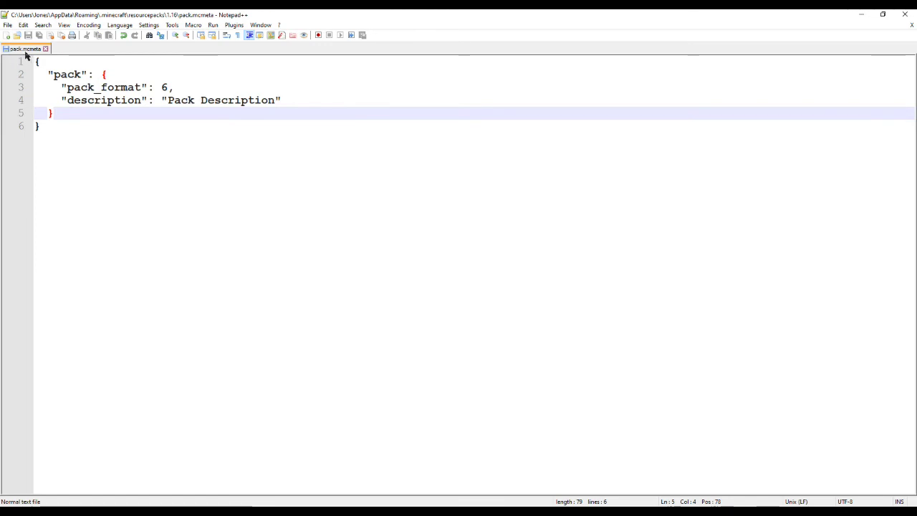
left_click(862, 14)
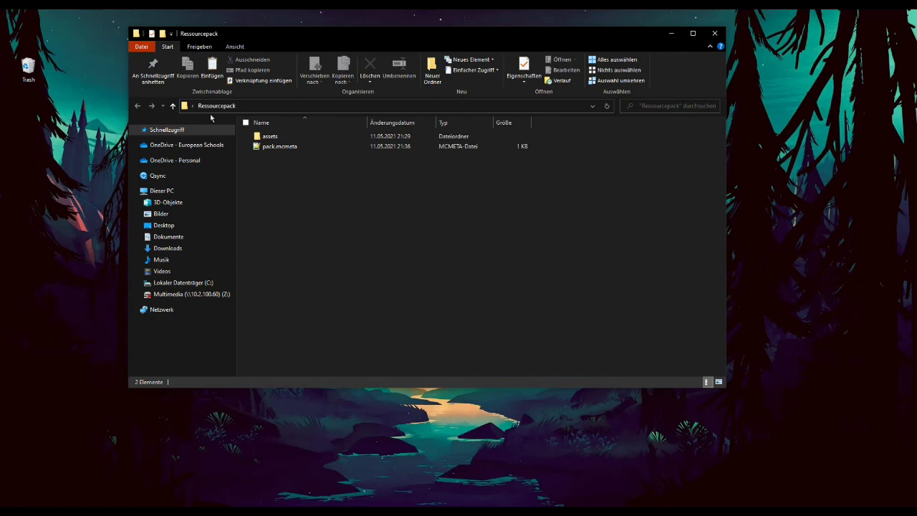
Reopen pack.mcmeta and highlight the pack_format value 6 and the 'Pack Description' text
double_click(283, 146)
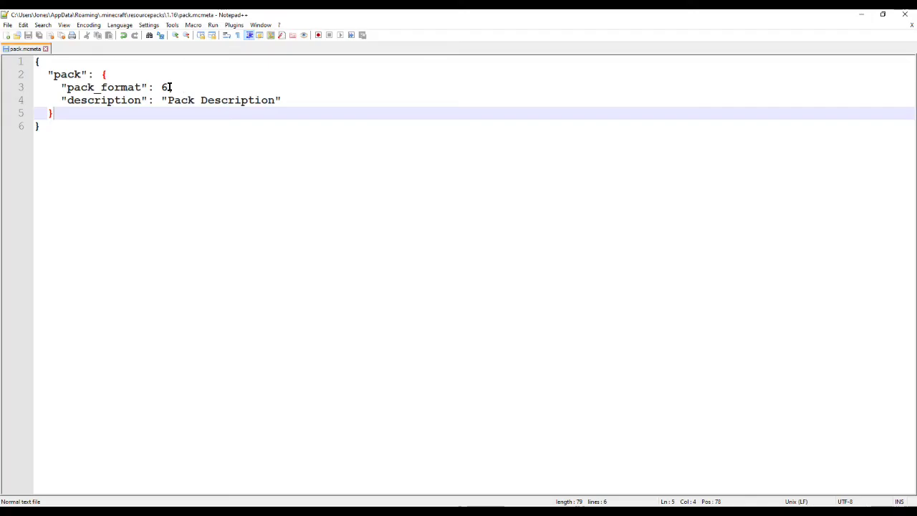
left_click(167, 86)
left_click_drag(169, 86, 160, 87)
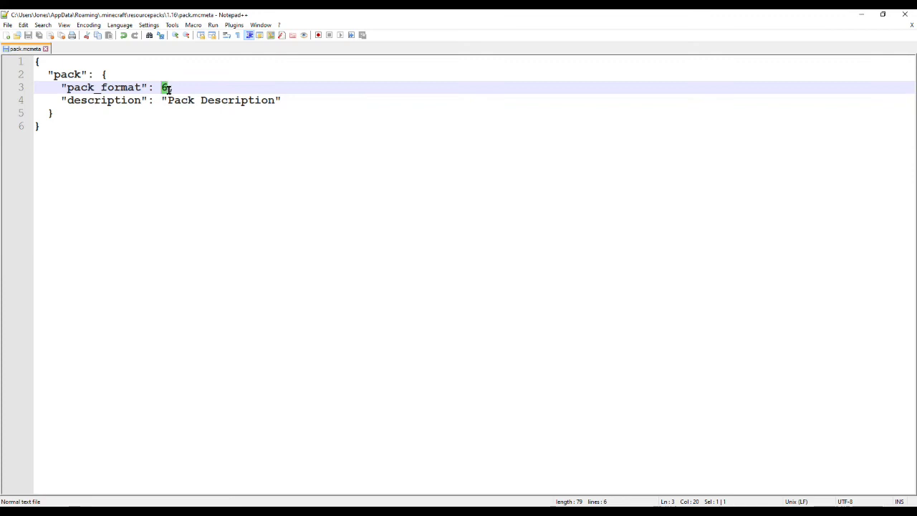
left_click(167, 87)
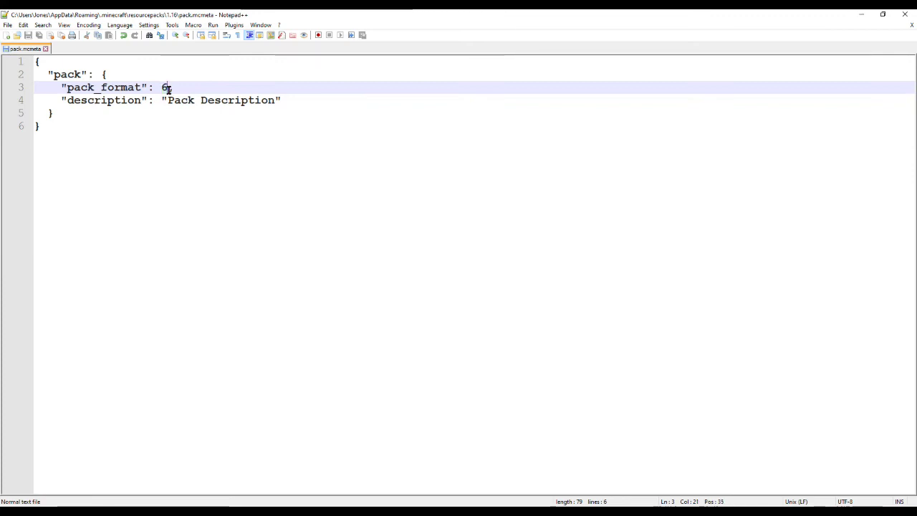
left_click_drag(168, 87, 159, 89)
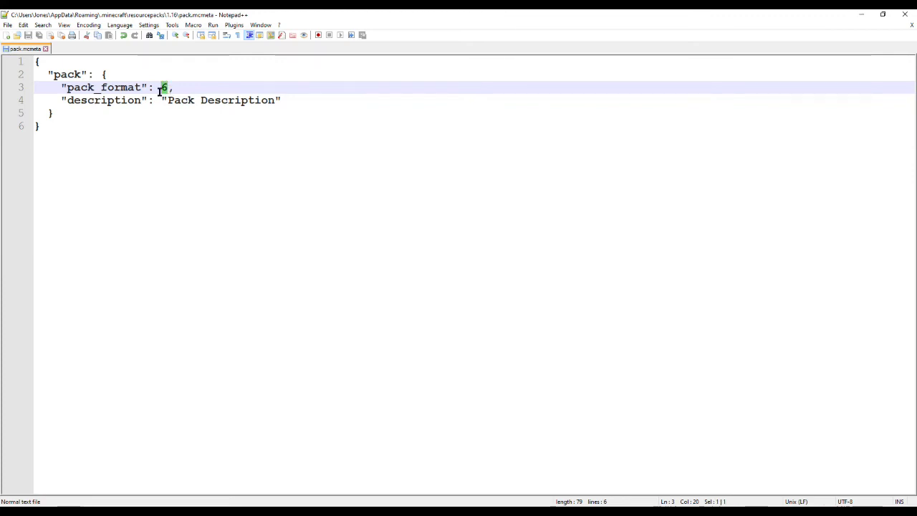
left_click(159, 89)
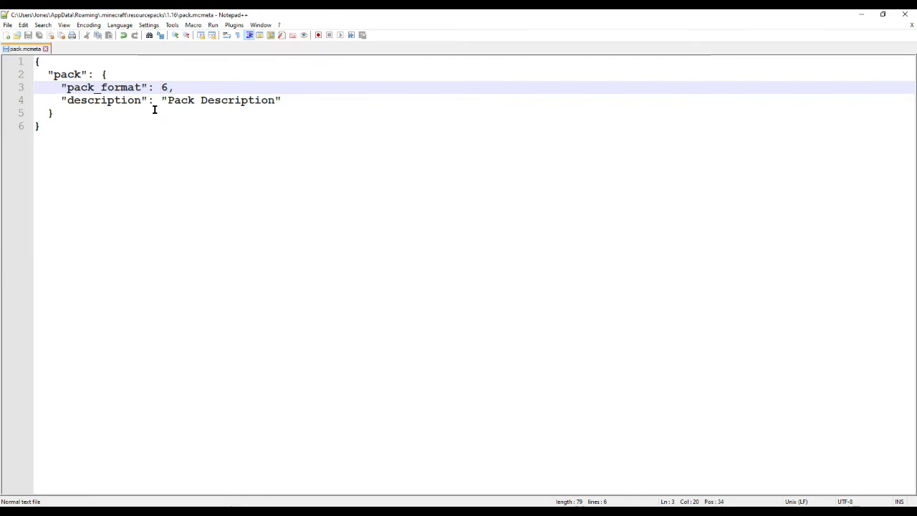
double_click(216, 103)
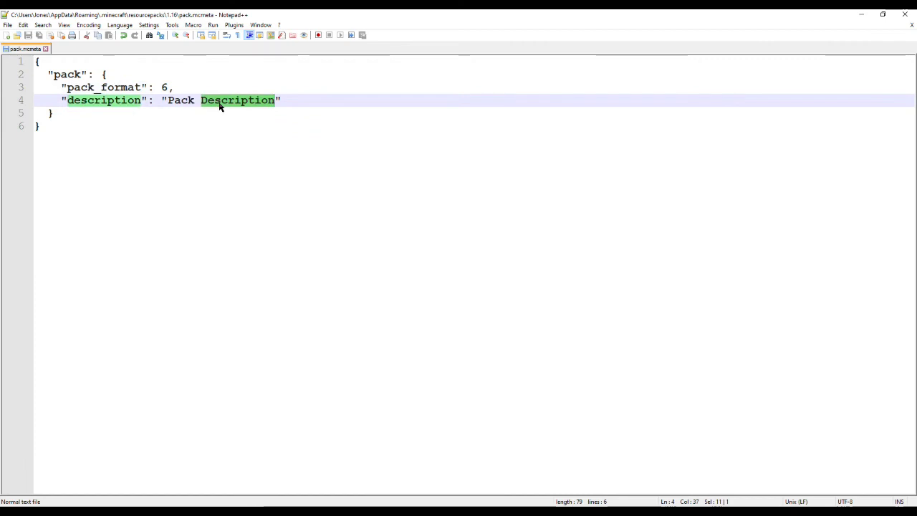
left_click(170, 100)
left_click(274, 101, "shift")
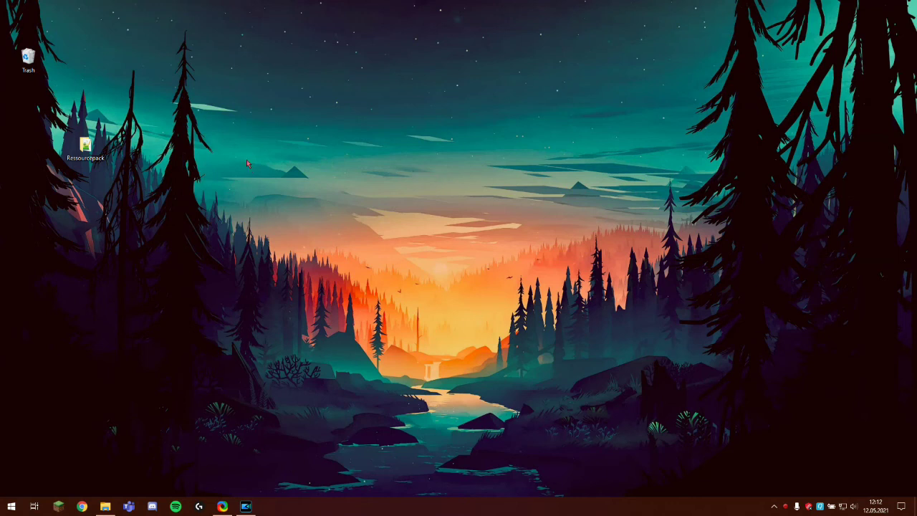
Move the desktop Ressourcepack folder into .minecraft's resourcepacks folder, reached via %appdata%
key("super+r")
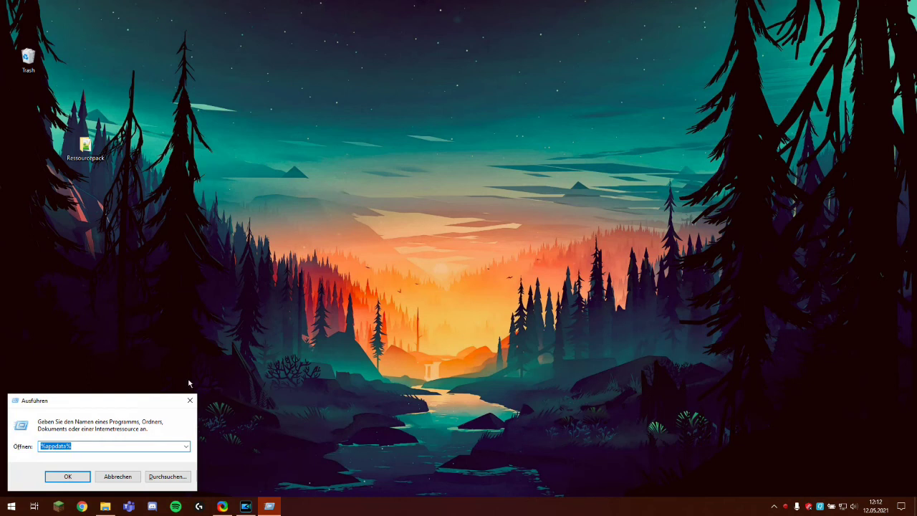
type("%appdata%")
key("Return")
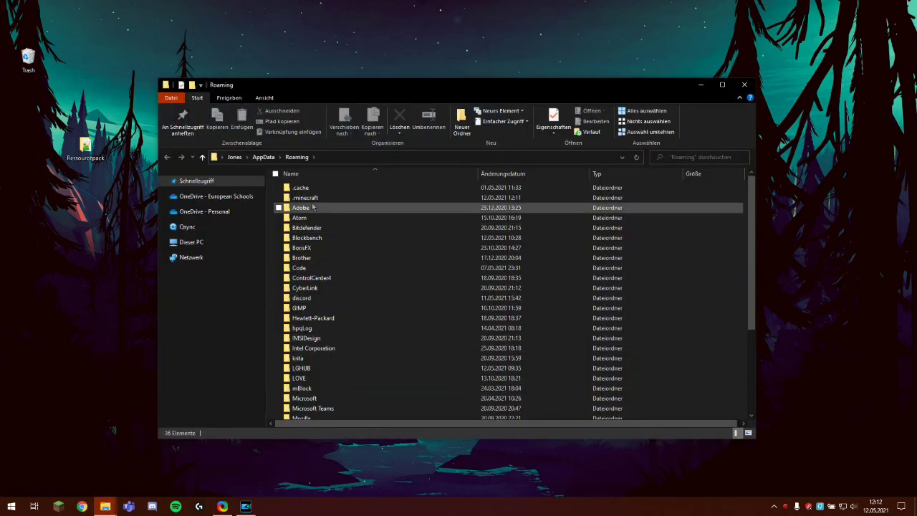
double_click(307, 198)
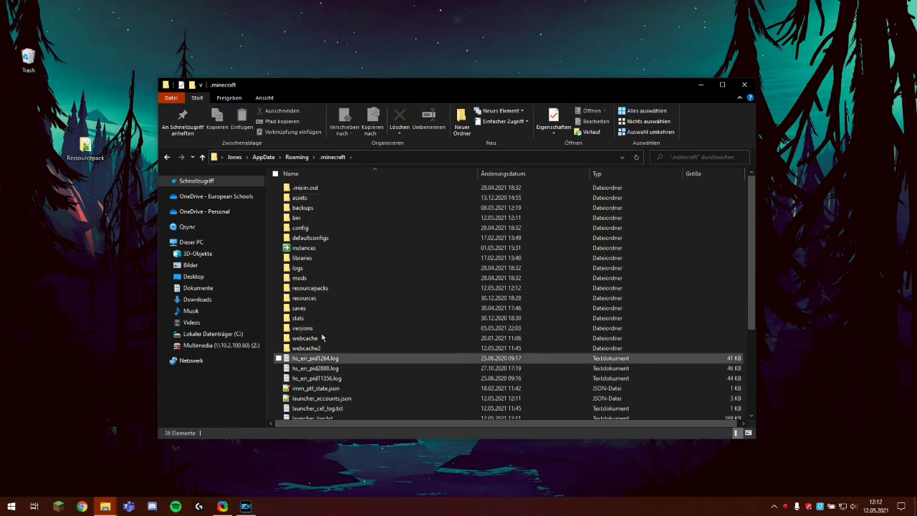
double_click(305, 288)
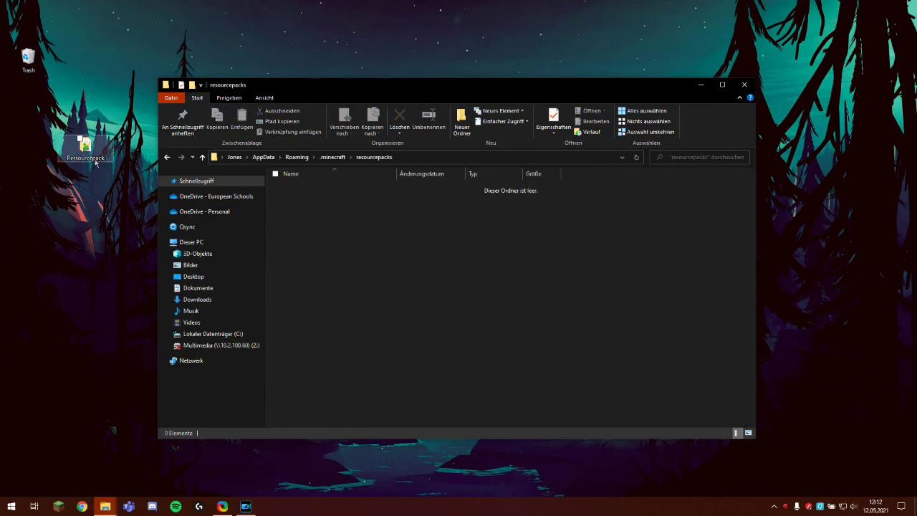
left_click_drag(95, 162, 367, 270)
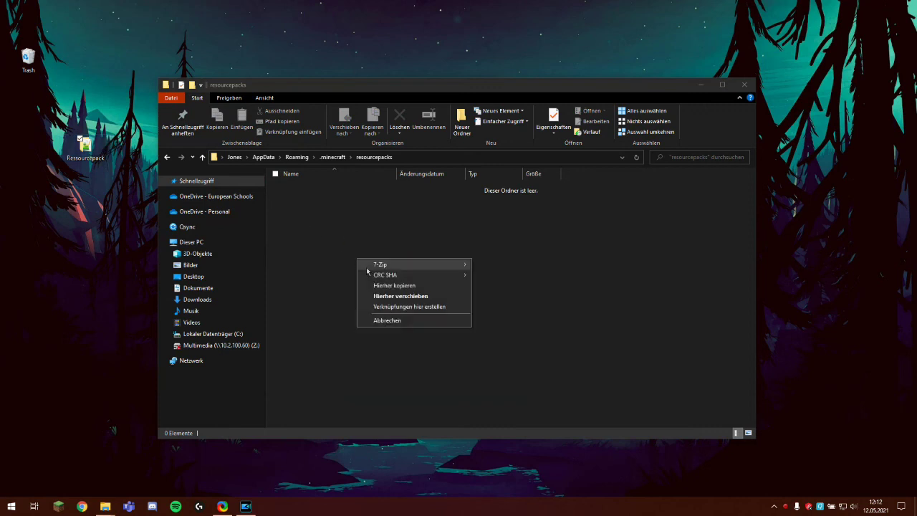
left_click(388, 294)
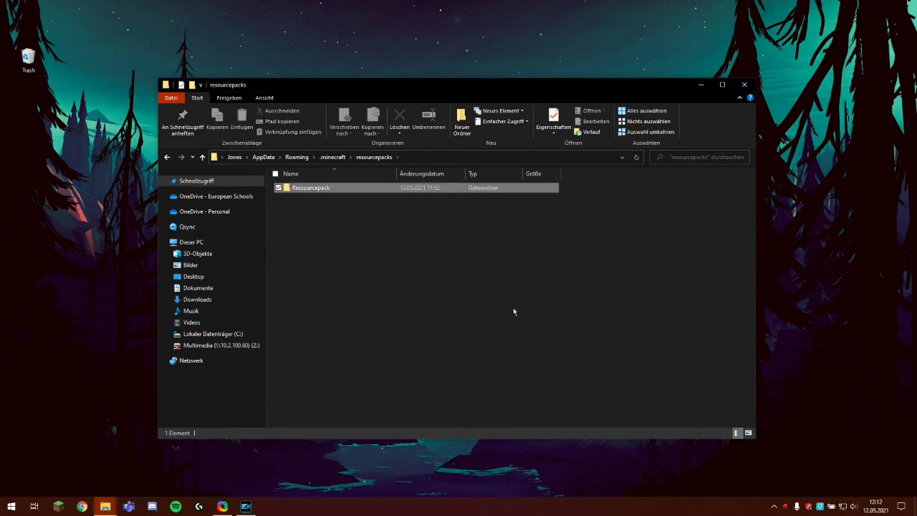